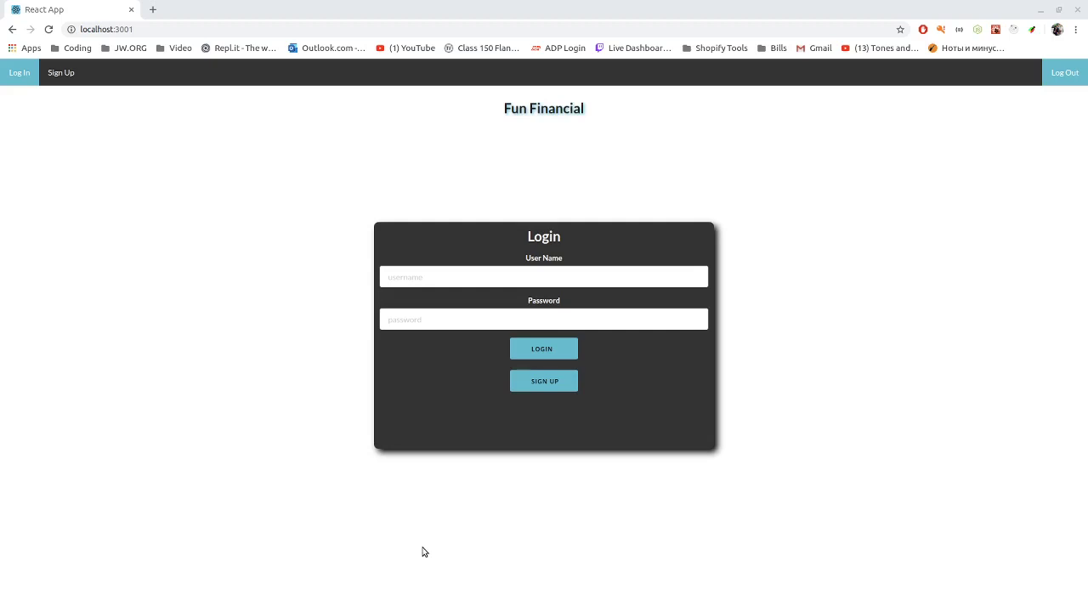
Open the signup form and switch the account type to Child to reveal the Family PIN field, then back to Parent
click(548, 381)
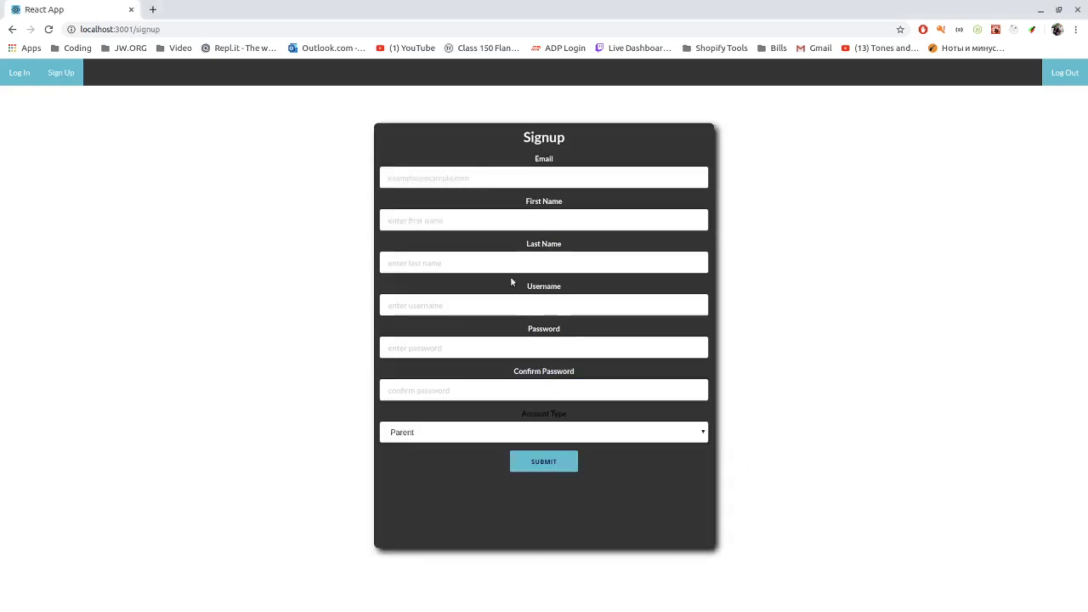
click(427, 177)
click(539, 435)
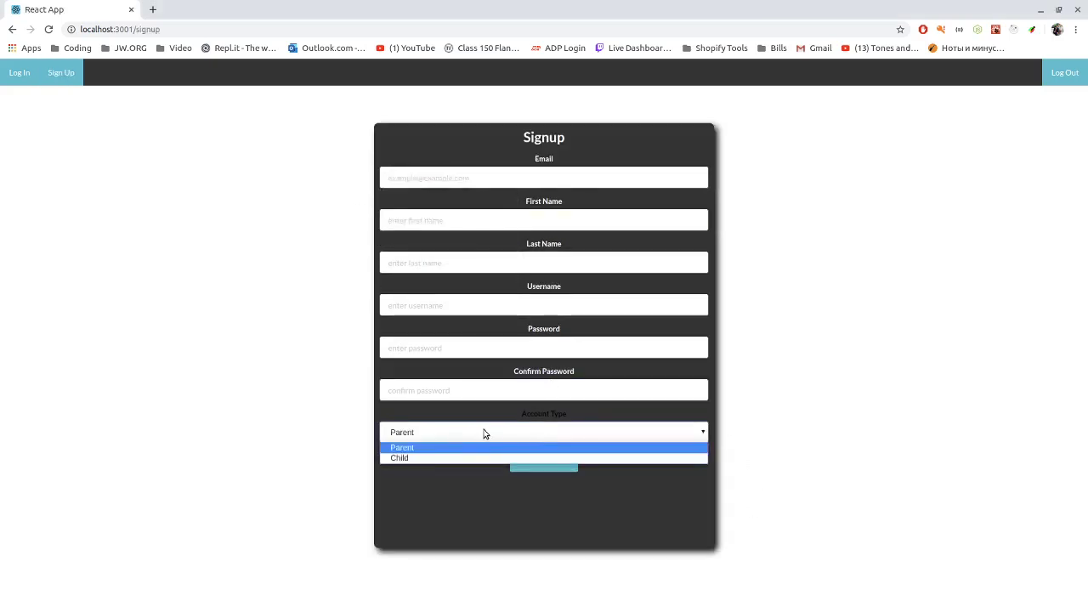
click(396, 459)
click(401, 476)
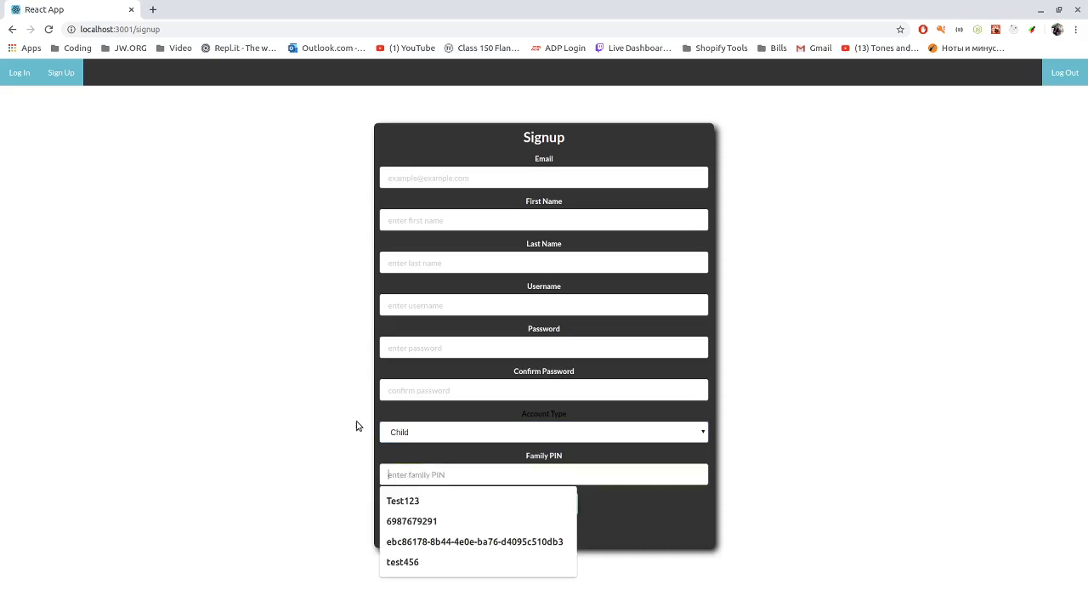
click(403, 439)
click(409, 446)
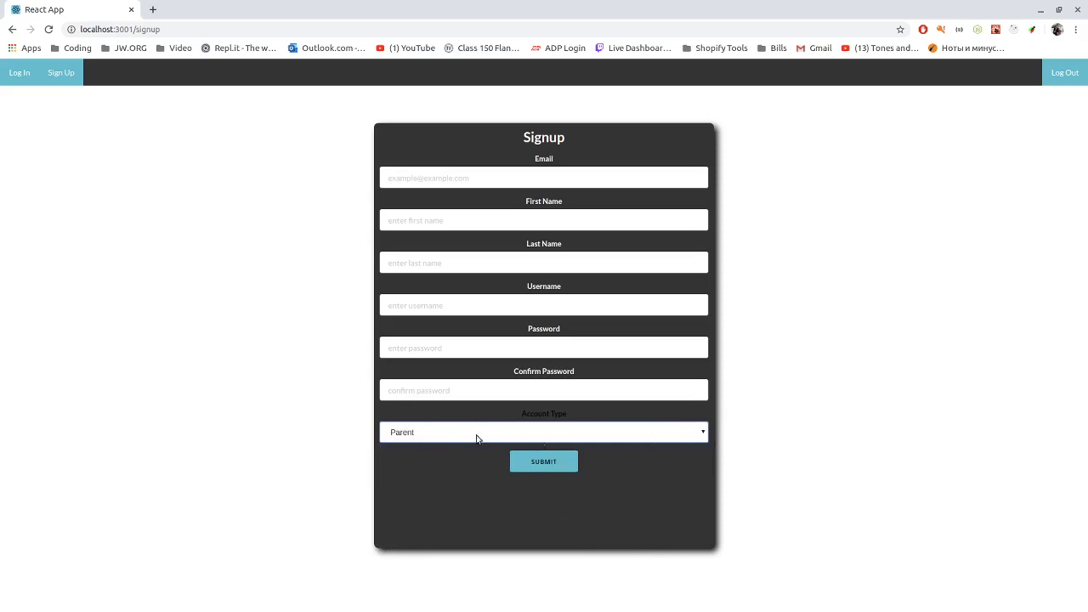
Toggle the account type to Child once more, then leave it on Parent
click(398, 432)
click(411, 457)
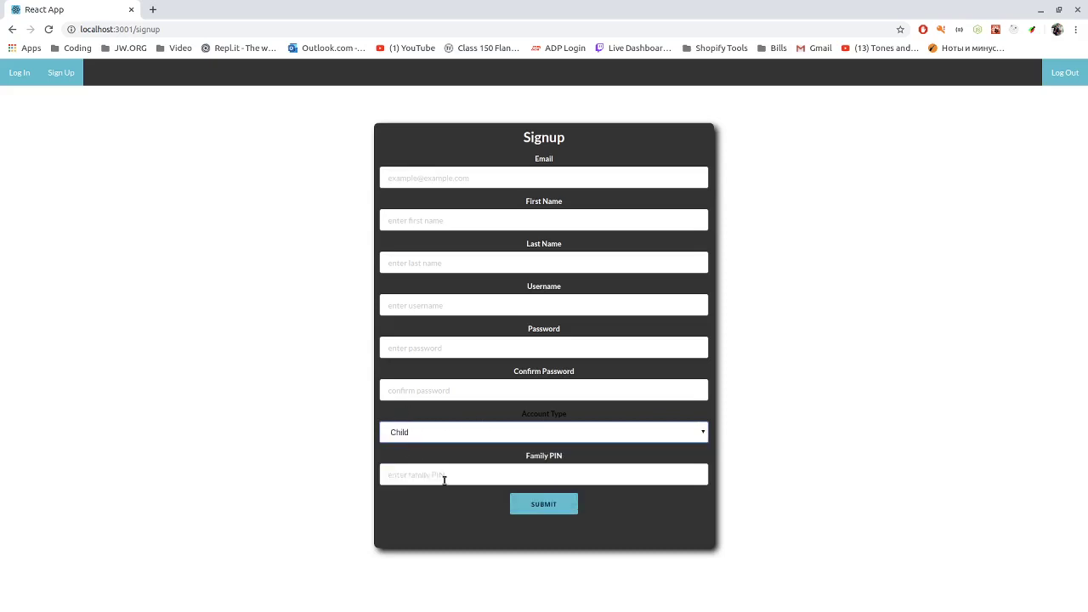
click(448, 440)
click(430, 448)
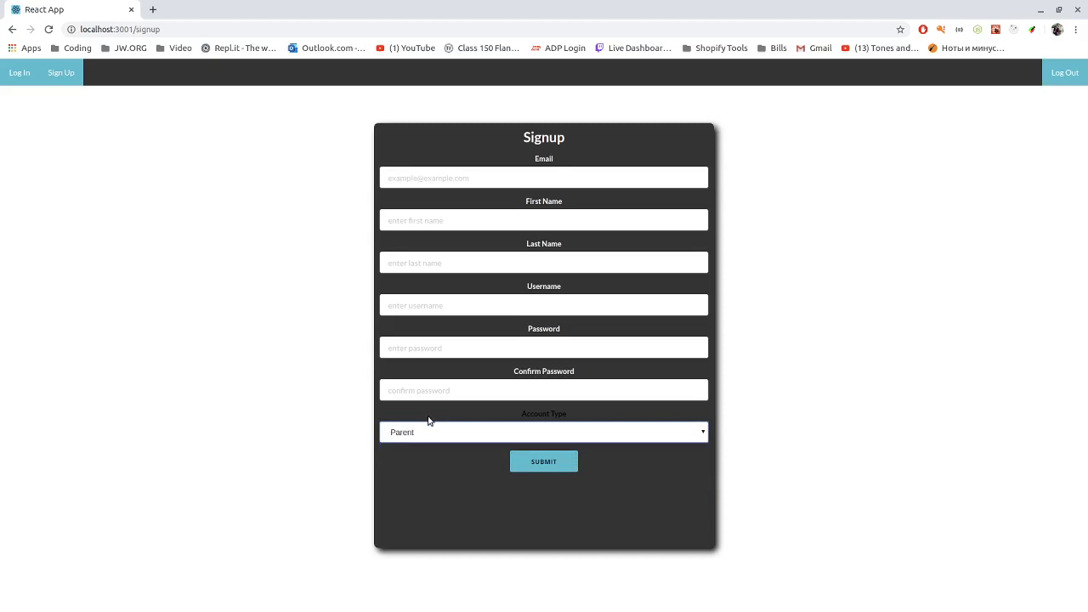
click(425, 418)
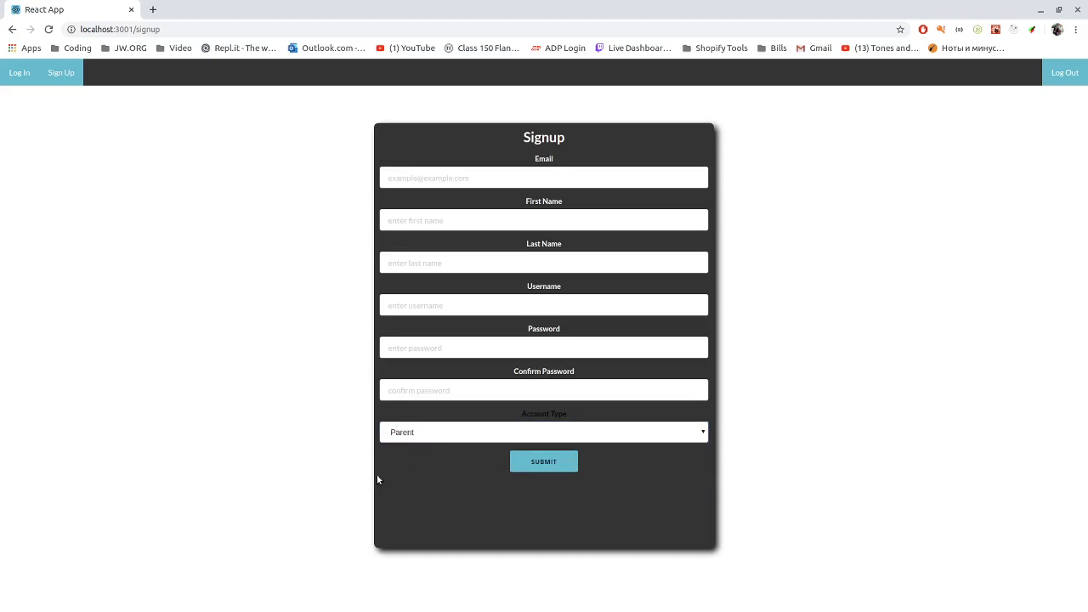
Log in from the login page with the child account's username and password
click(20, 75)
click(408, 274)
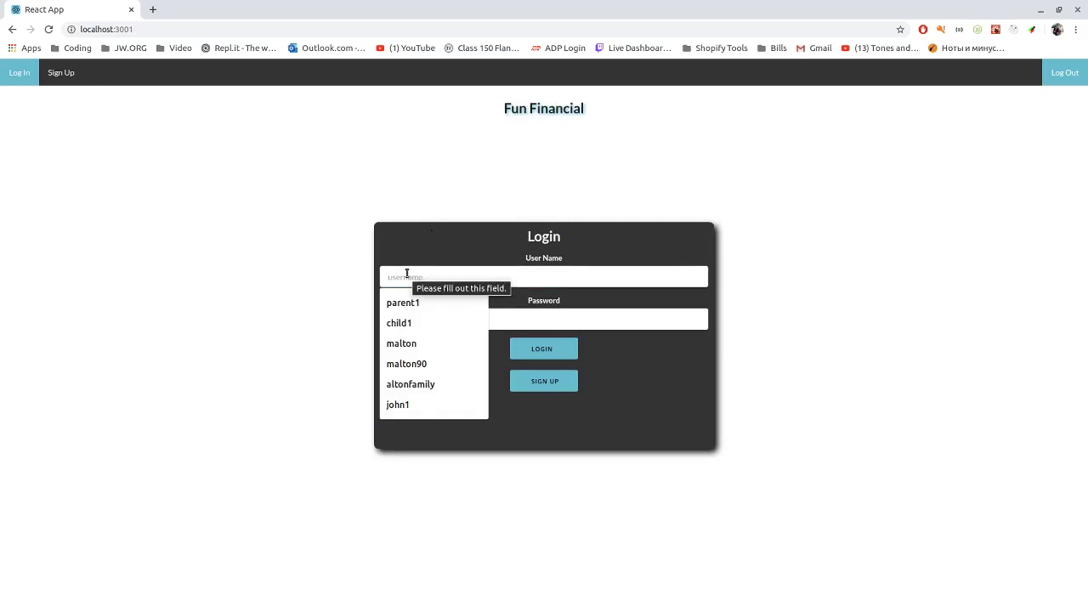
text(child1)
key(Tab)
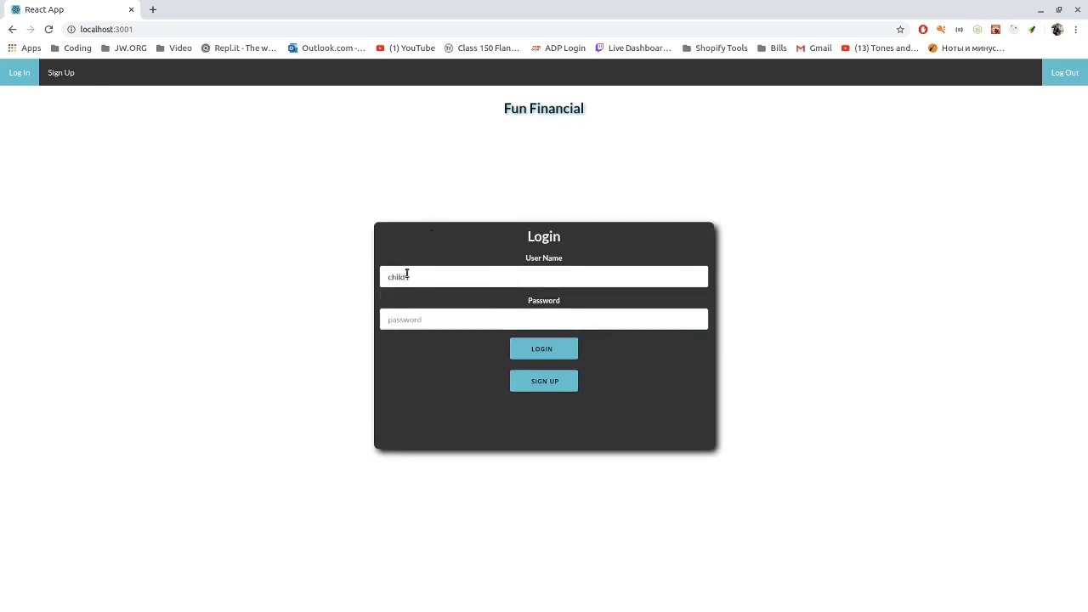
text(1234567)
click(536, 350)
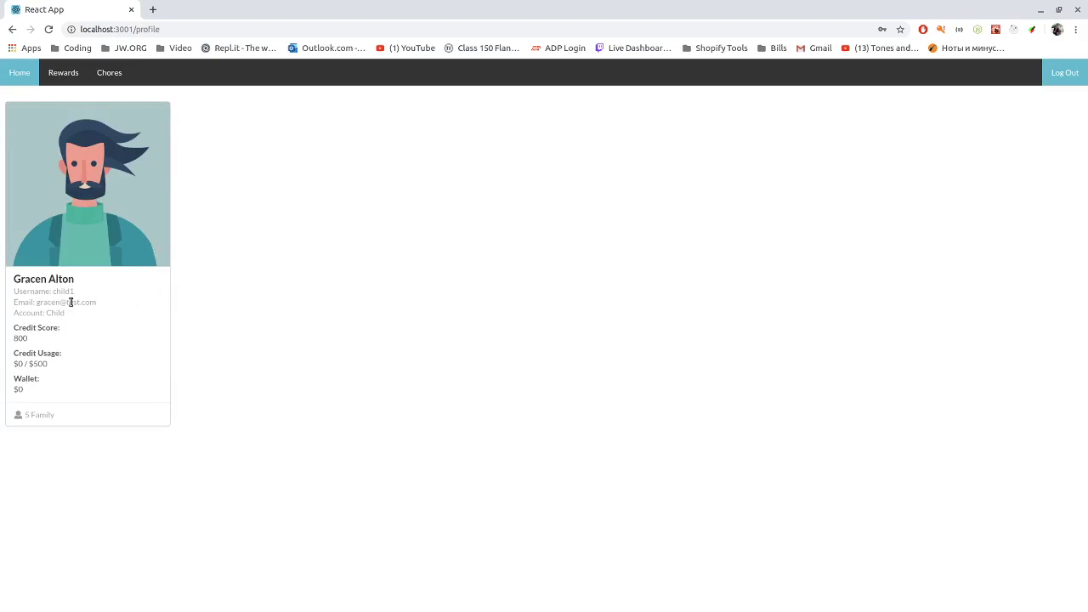
Highlight the credit score 800, the $500 credit limit, usage and wallet values, then view the Rewards list
double_click(21, 338)
drag(30, 363, 51, 365)
click(22, 366)
double_click(20, 364)
click(23, 392)
double_click(20, 391)
click(25, 396)
click(63, 72)
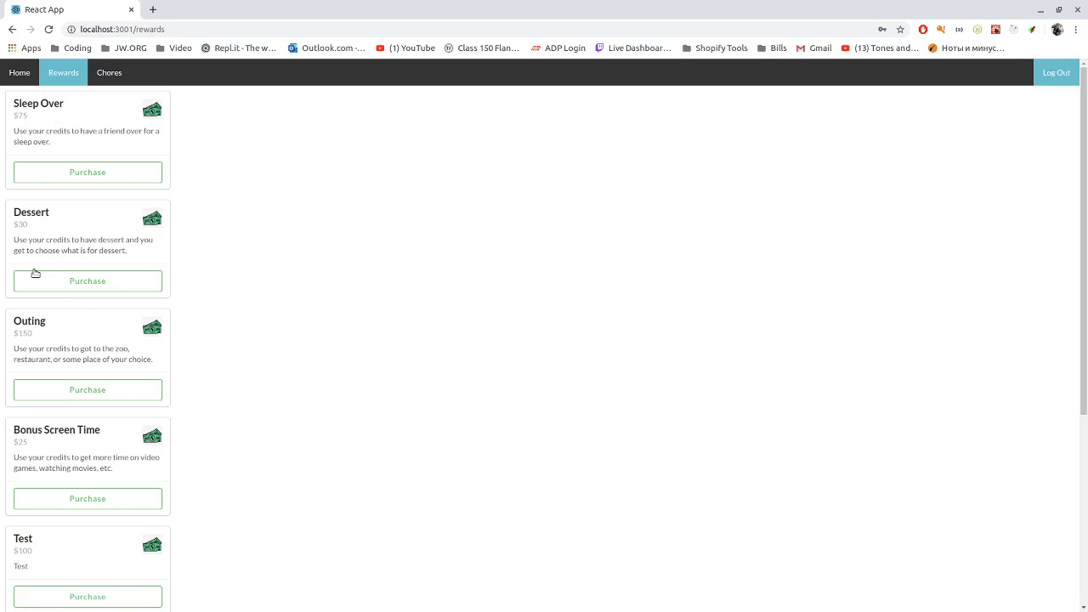
Show the Chores list with jobs like Clean the Kitchen $20 and Mow the lawn $30
click(110, 73)
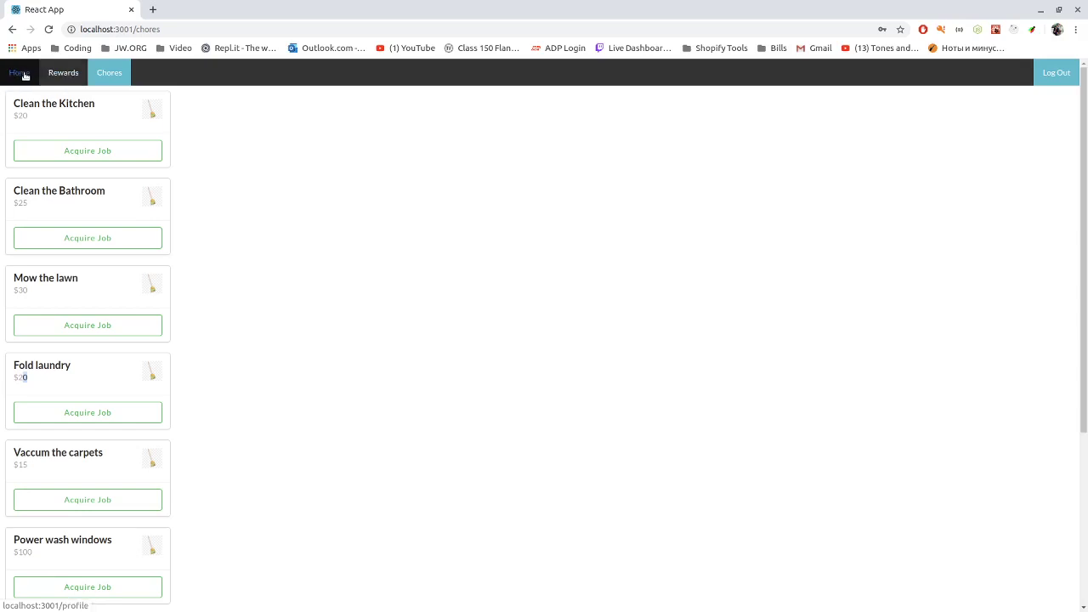
Log out of the child account and log in with the parent account's username and password
click(24, 76)
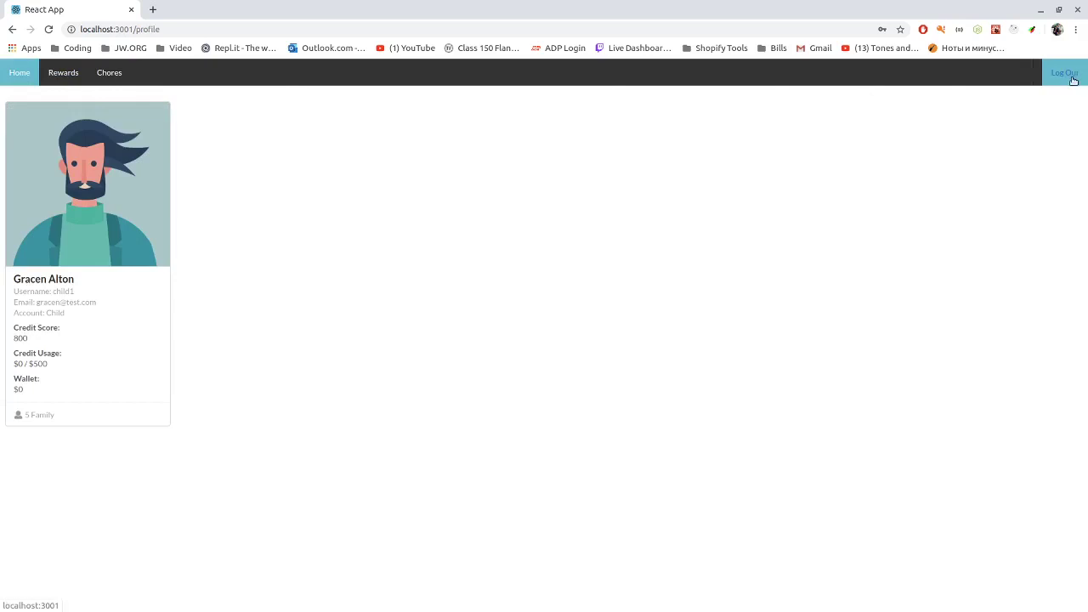
click(1070, 78)
click(513, 278)
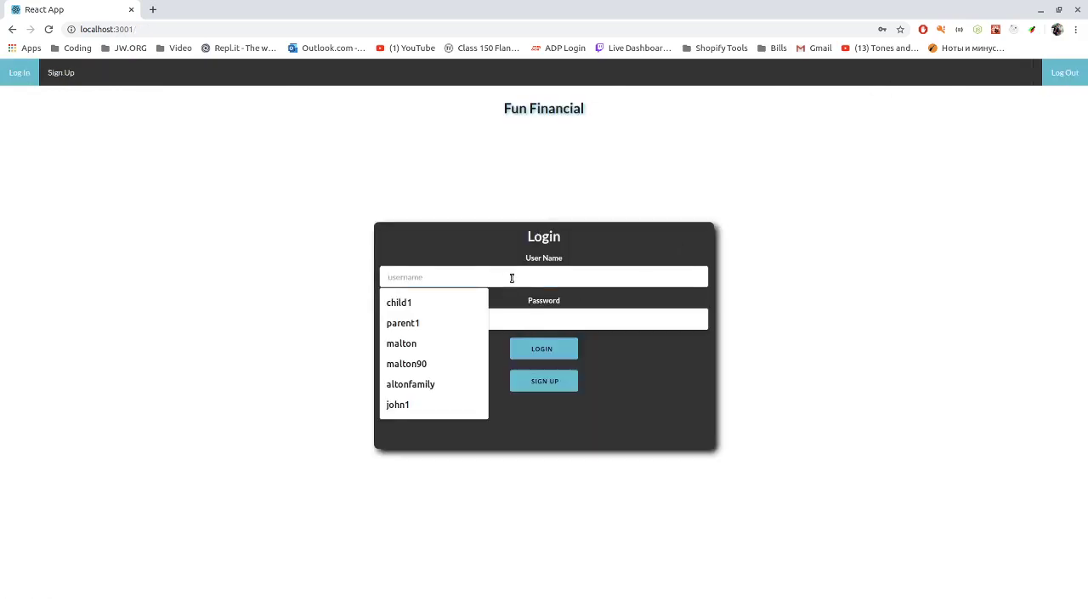
text(parent)
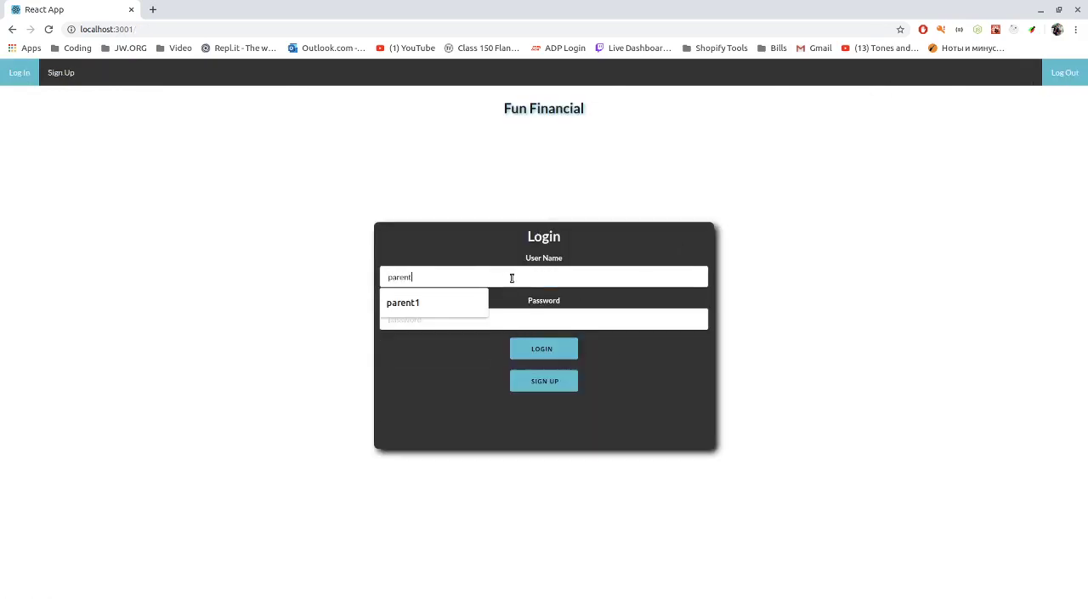
text(1)
key(Tab)
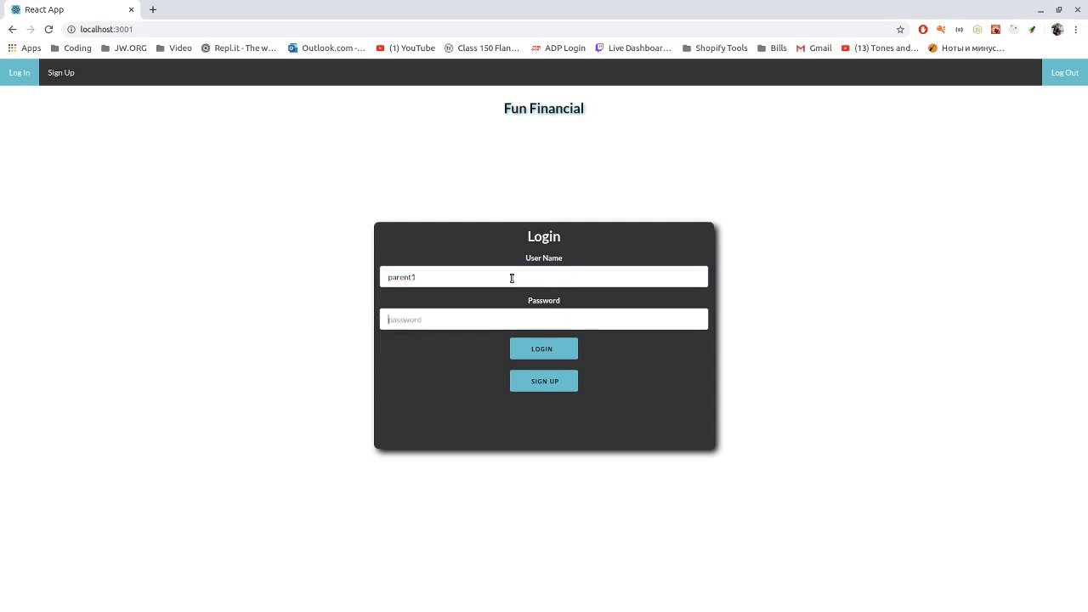
text(parent1)
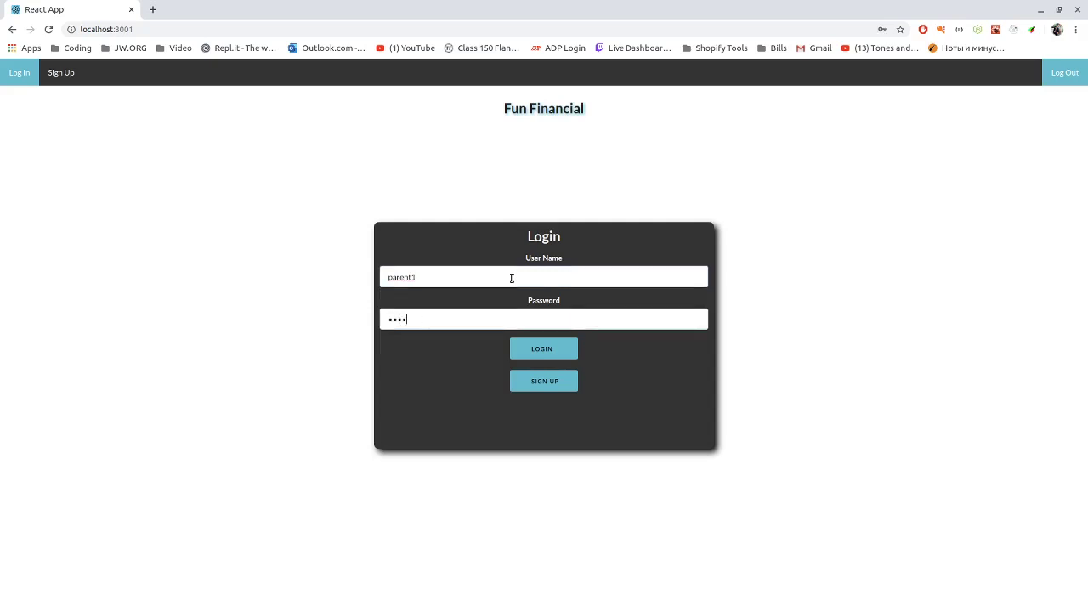
click(546, 352)
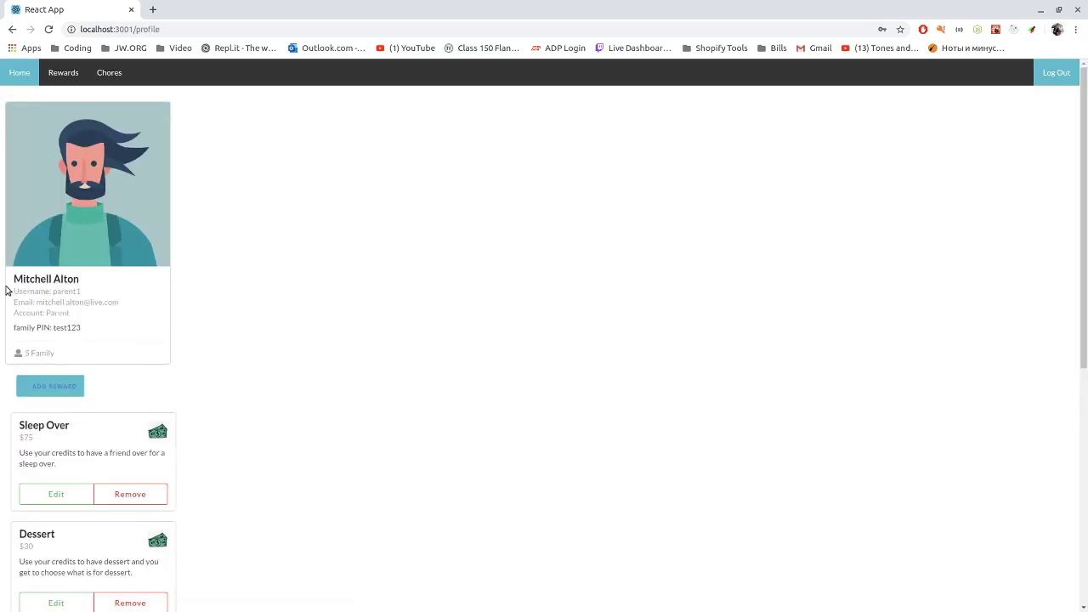
drag(81, 328, 53, 330)
click(88, 332)
drag(82, 332, 110, 341)
click(134, 330)
scroll(358, 389, down, 1)
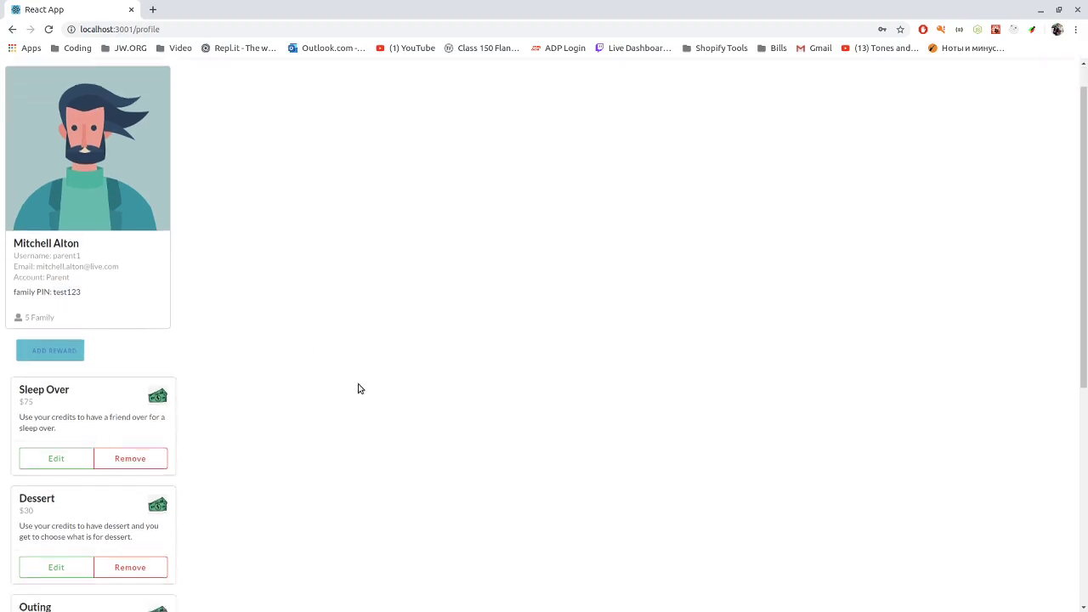
scroll(129, 343, down, 3)
scroll(122, 454, down, 2)
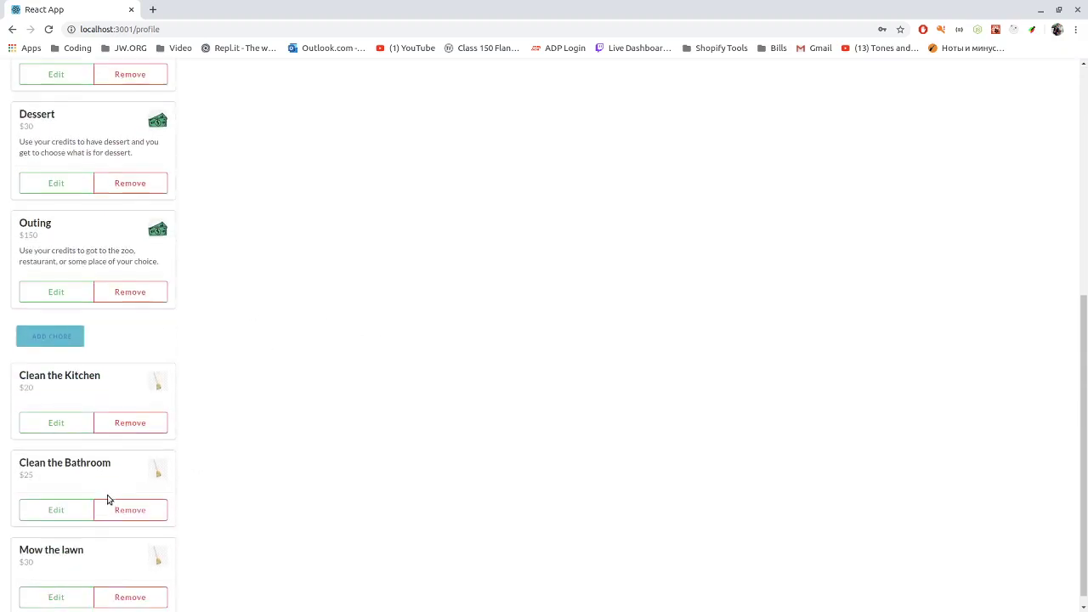
scroll(110, 476, up, 4)
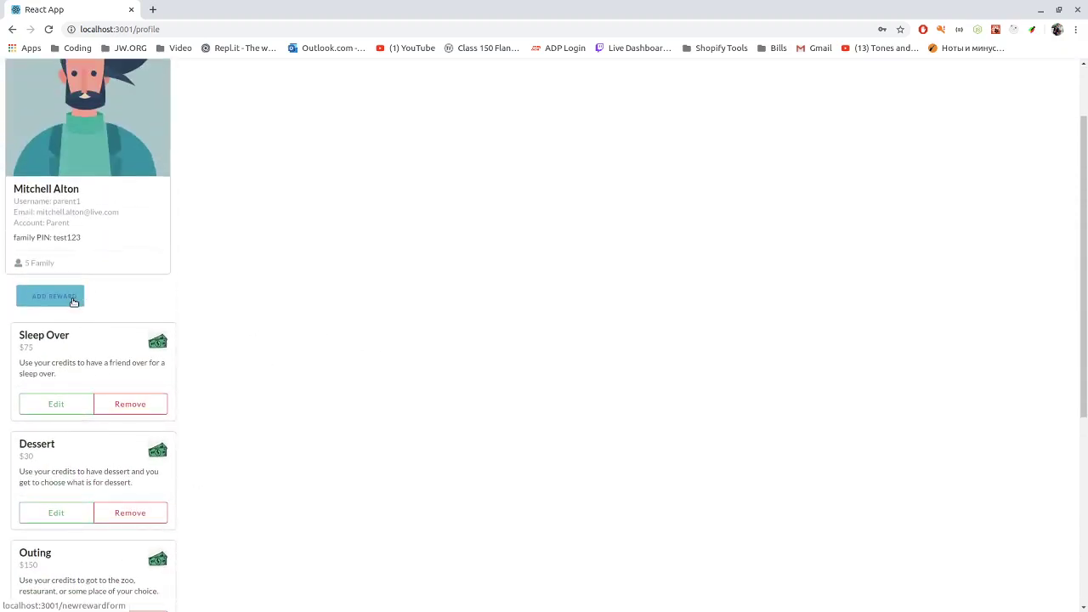
click(73, 301)
Submit the reward 'Icecream', described 'Get yourself your favorite flavor', priced at 15
click(447, 269)
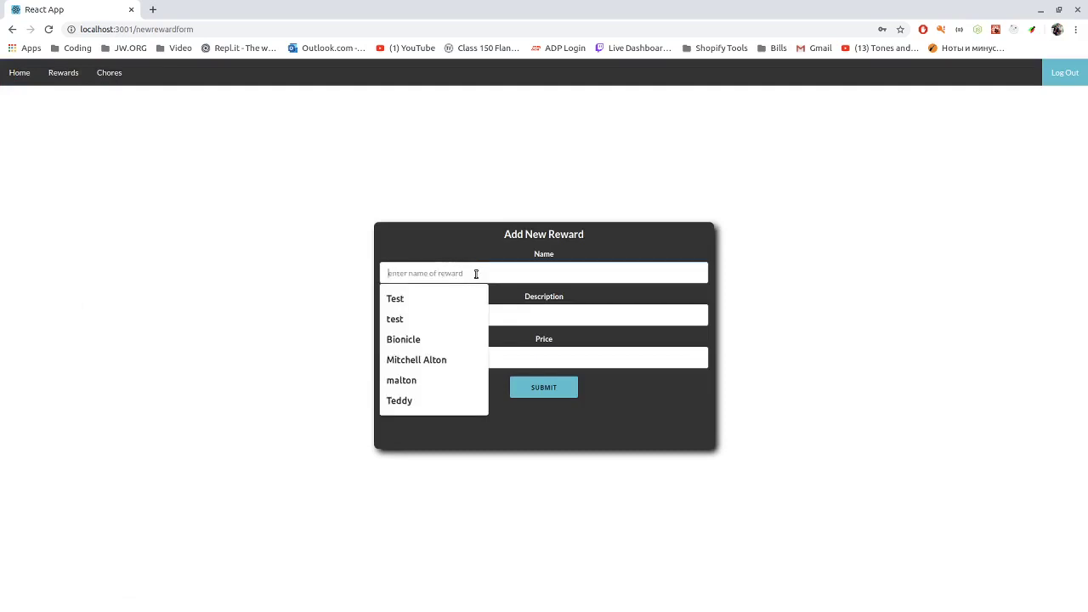
text(Icecream)
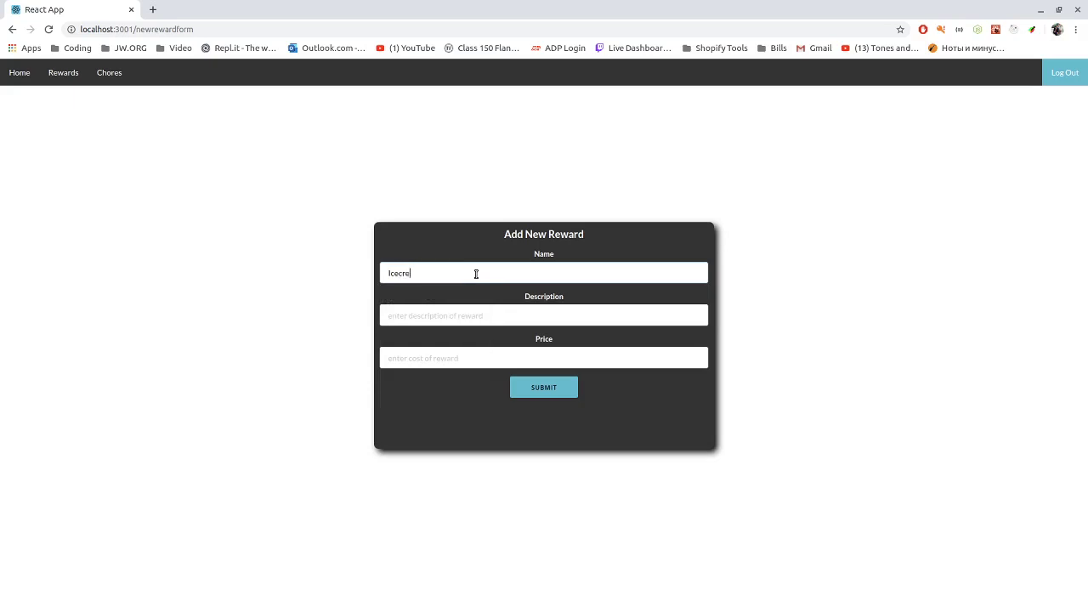
key(Tab)
text(G)
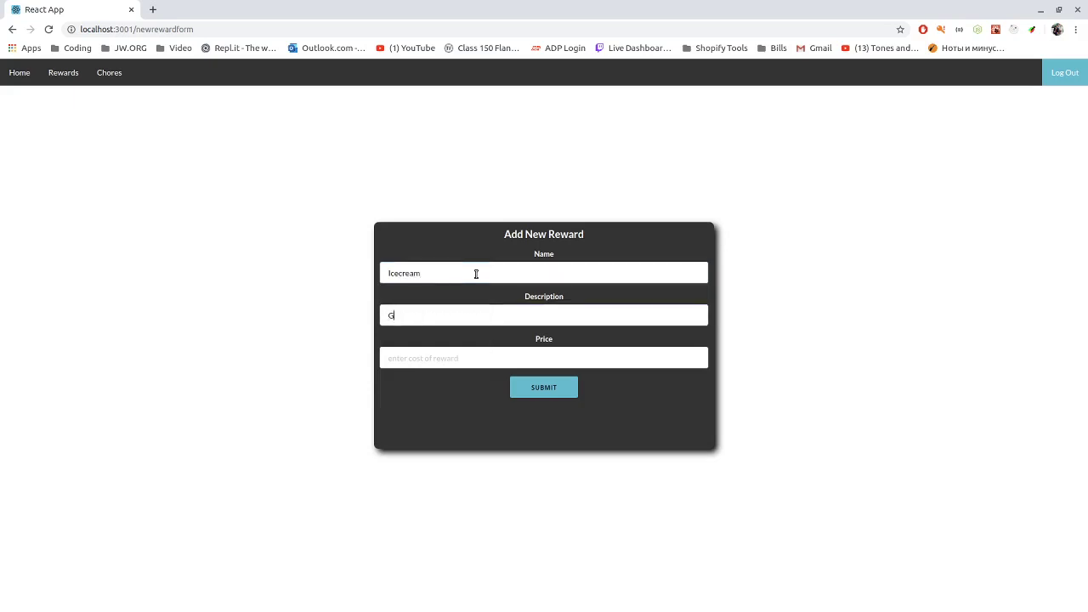
text(et yourself your favorite flavor)
key(Tab)
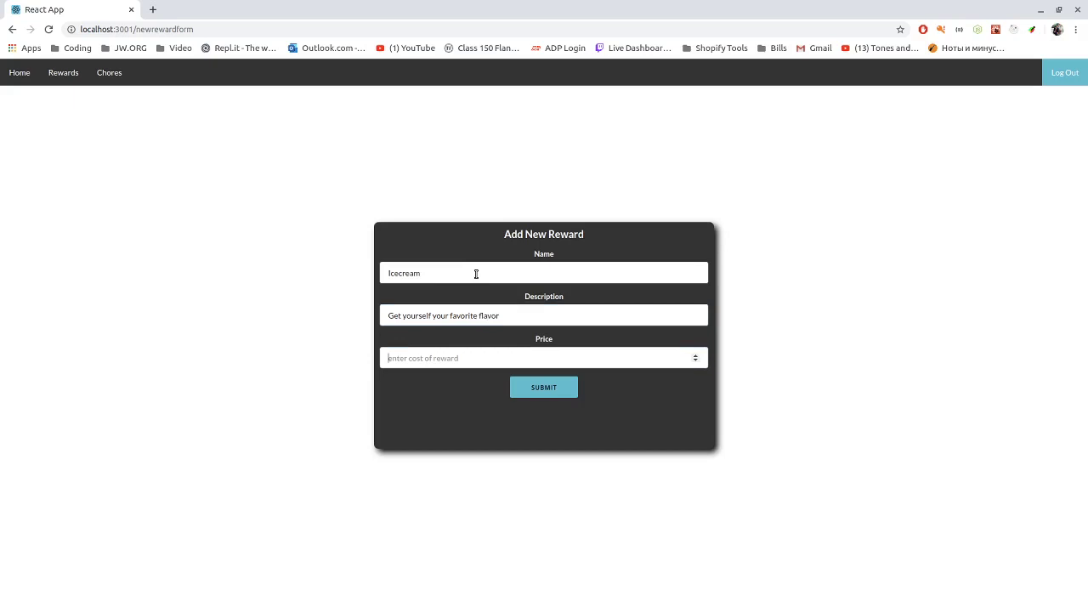
text(15)
click(544, 389)
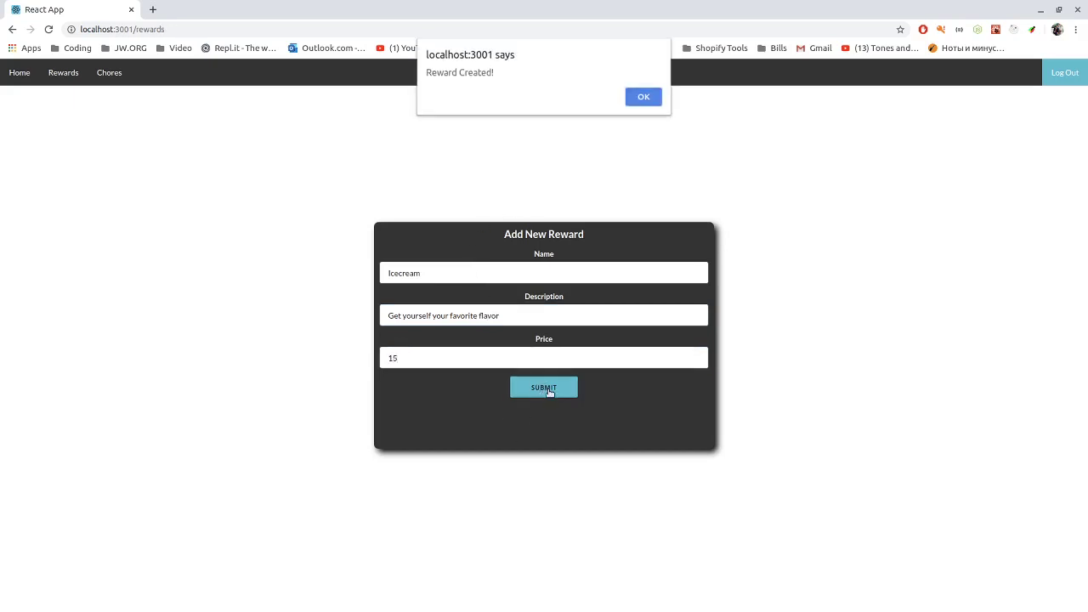
Dismiss the confirmation and scroll the rewards list to find Icecream at $15
click(643, 98)
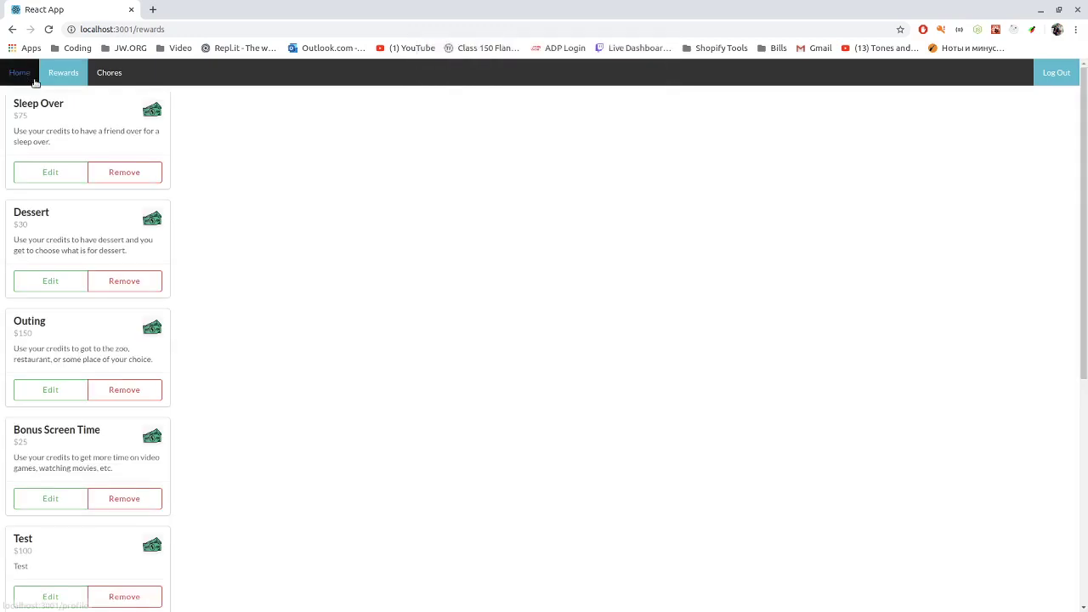
scroll(106, 238, down, 4)
scroll(106, 246, down, 2)
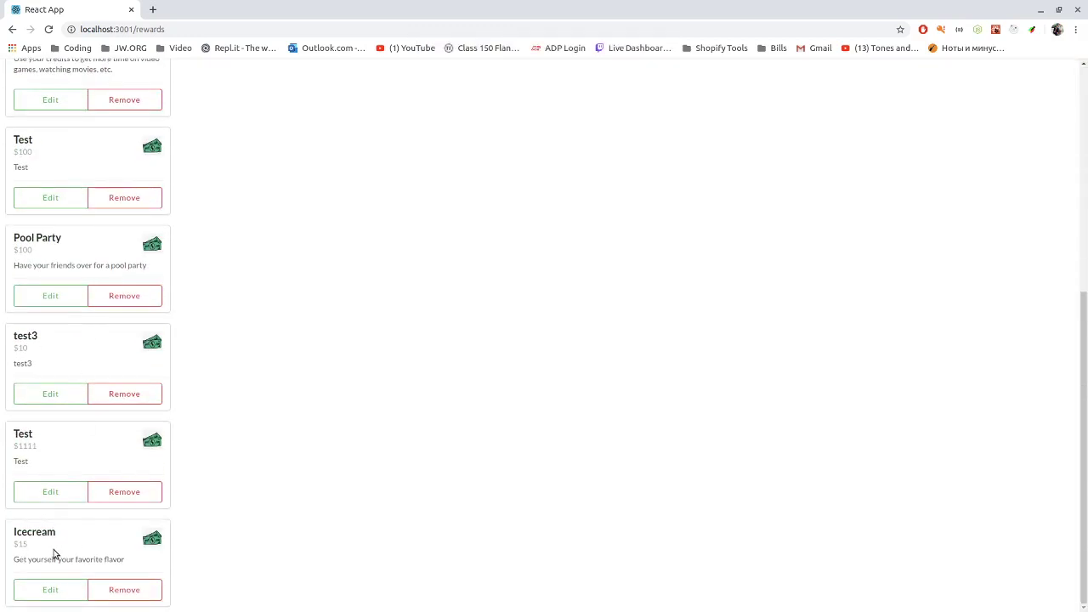
scroll(94, 559, up, 5)
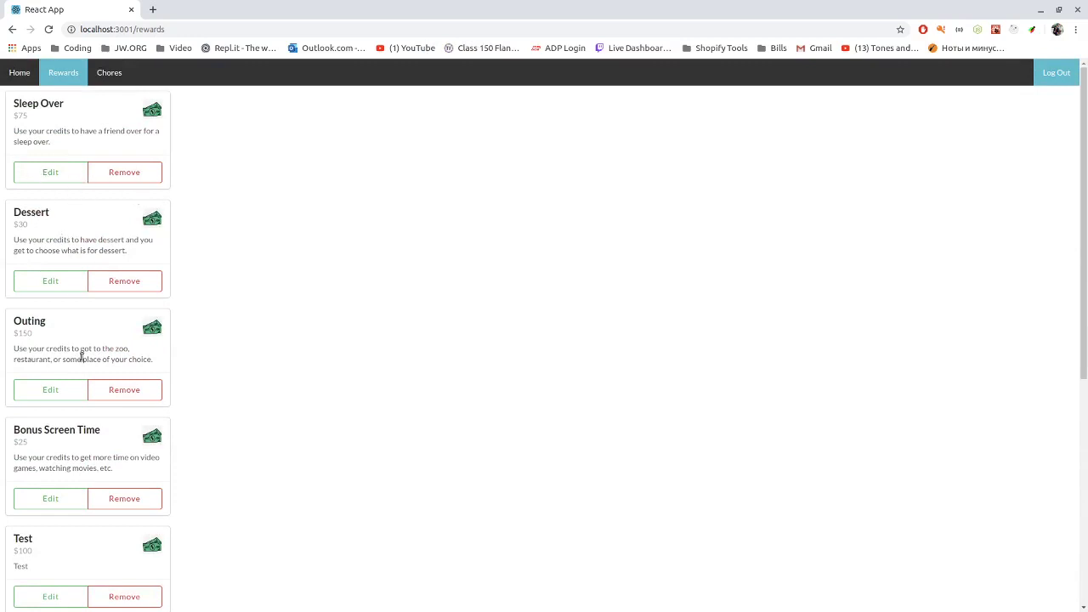
View the chores, then return to the parent profile and open the Add New Chore form
click(115, 76)
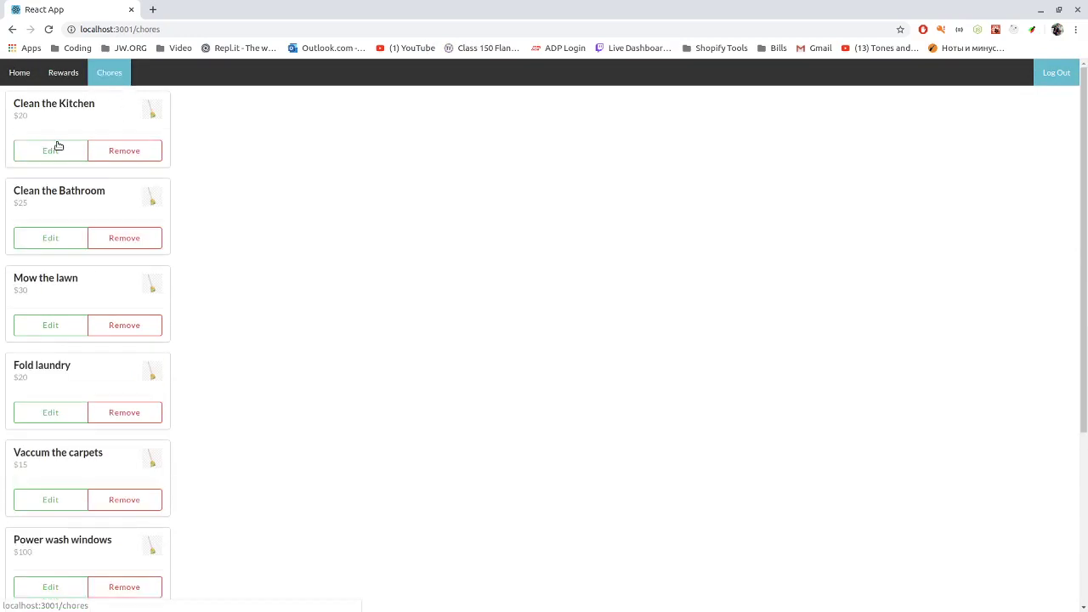
click(17, 72)
scroll(39, 329, down, 5)
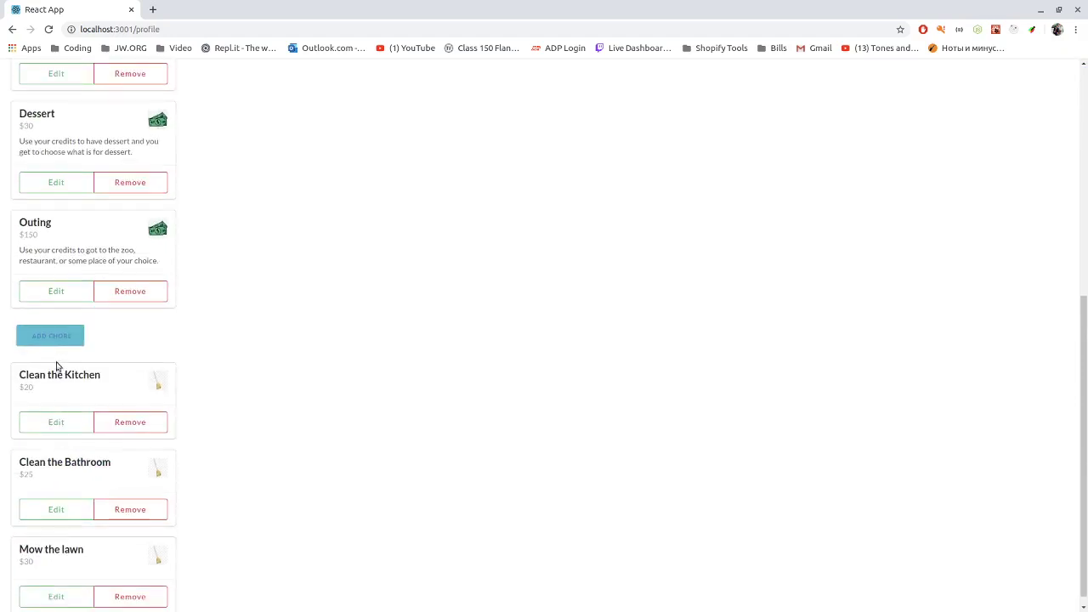
click(57, 338)
Submit the chore 'Clean Pool' with a pay out of 50 and dismiss the confirmation
click(417, 275)
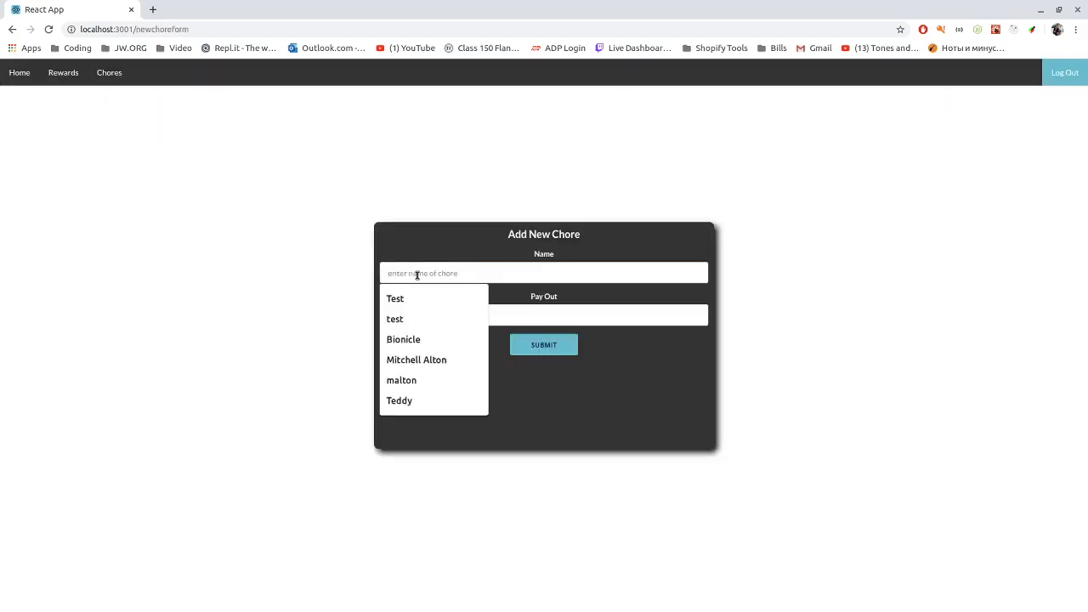
text(Clean Pool)
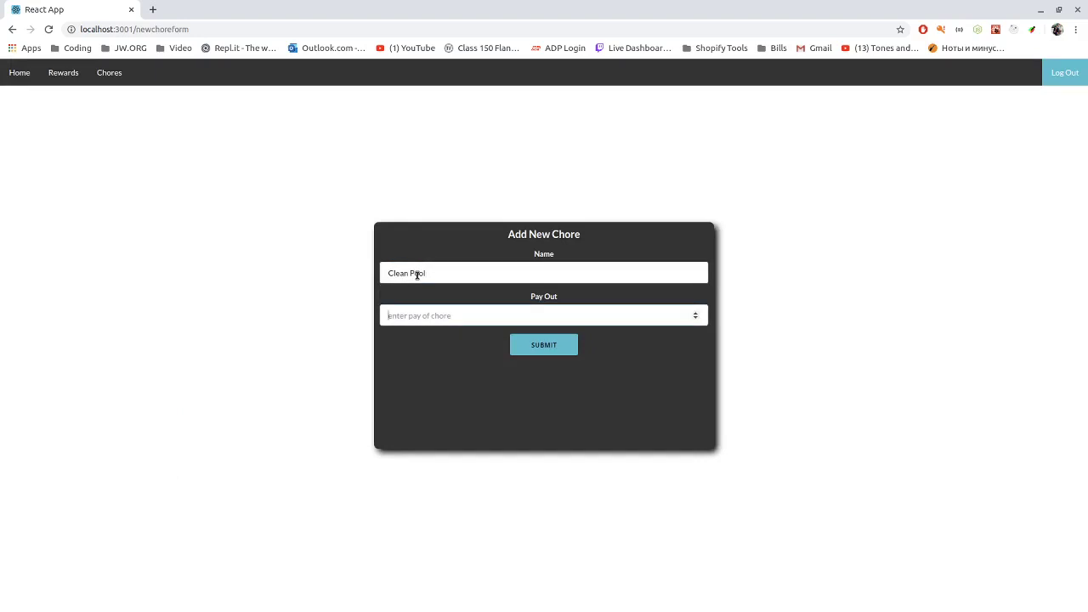
key(Tab)
text(50)
click(547, 346)
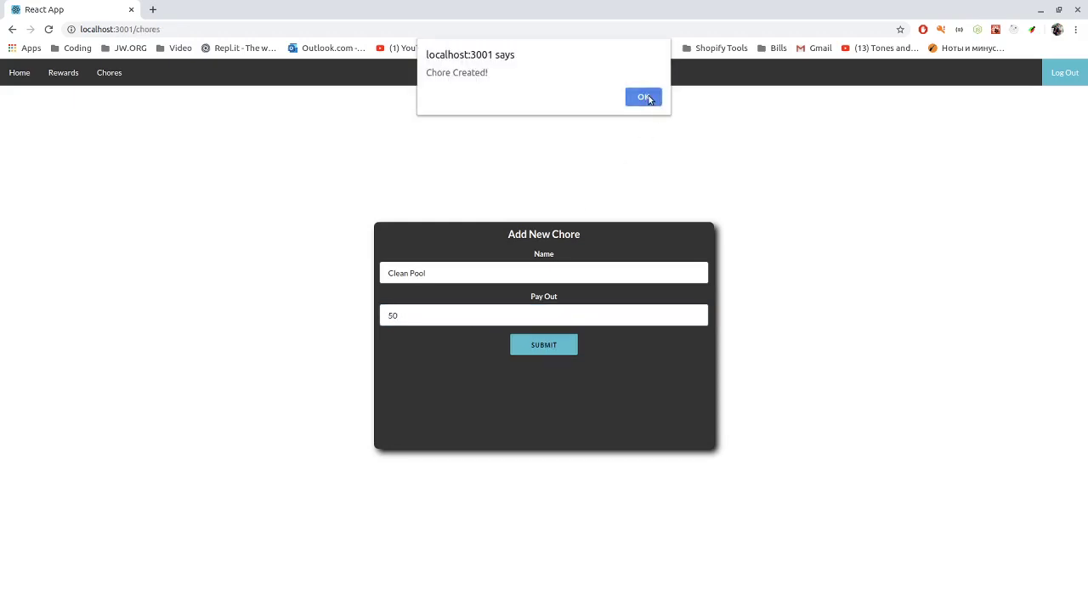
click(644, 97)
Scroll the chores list to confirm Clean Pool, then return to the profile and log out
scroll(225, 322, down, 2)
scroll(225, 322, down, 3)
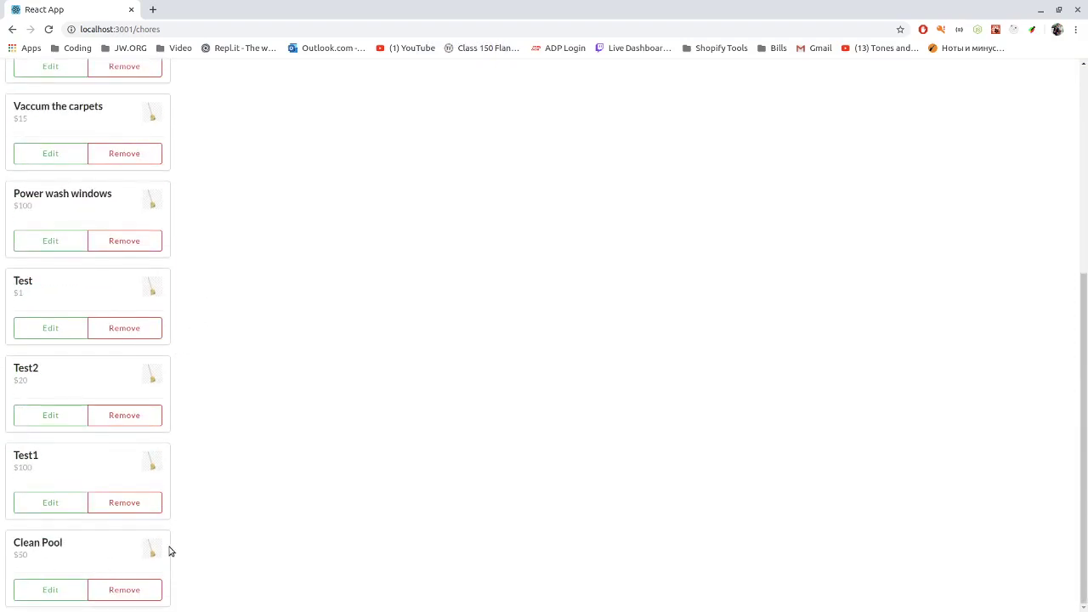
scroll(146, 312, up, 4)
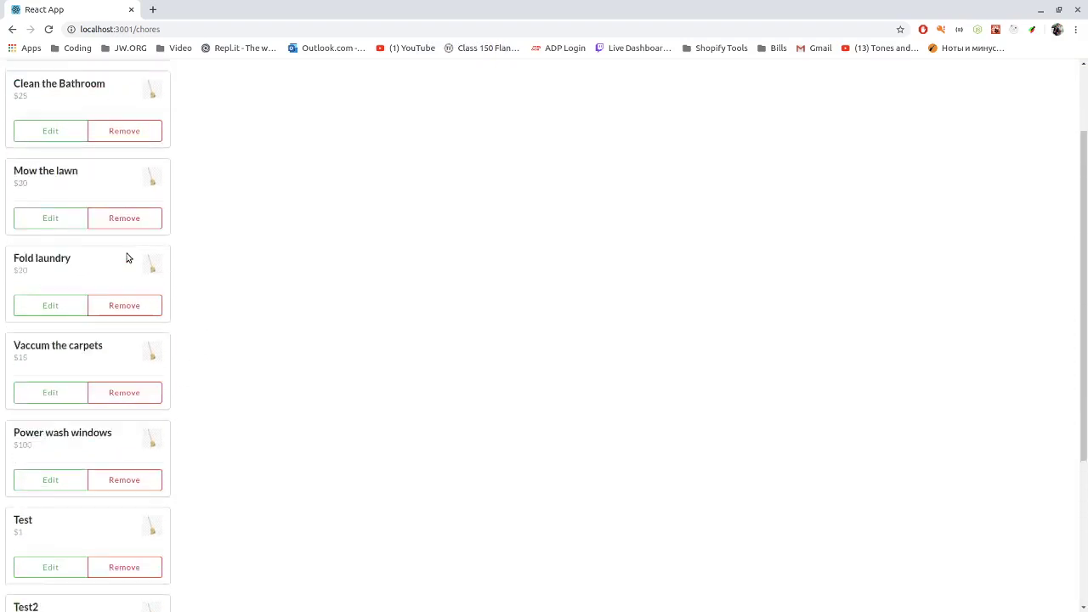
click(14, 72)
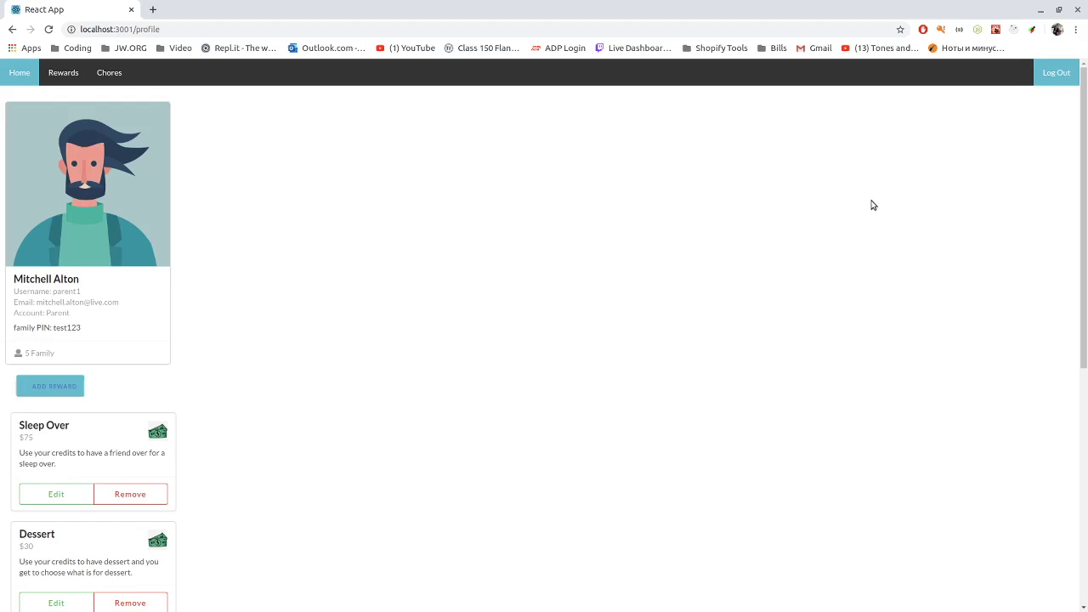
click(1056, 75)
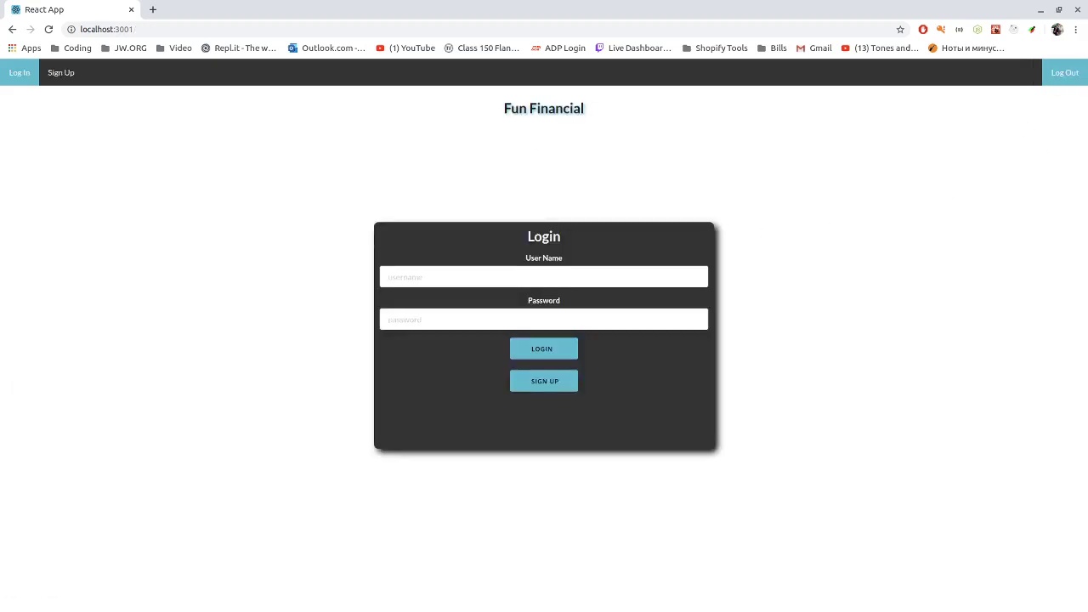